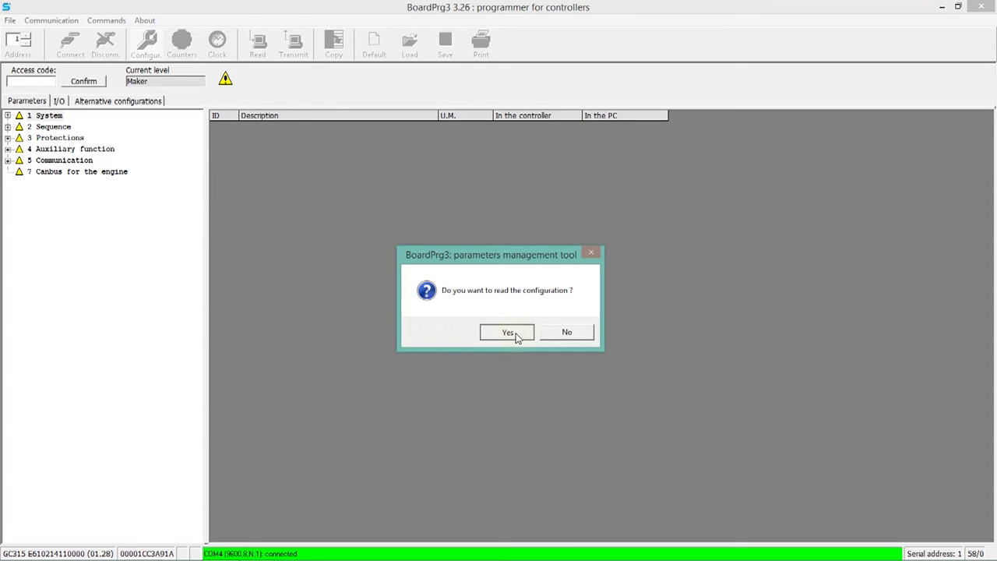
# Read the configuration from the controller and display the 2.4 Other parameters for sequence group.
pyautogui.click(514, 335)
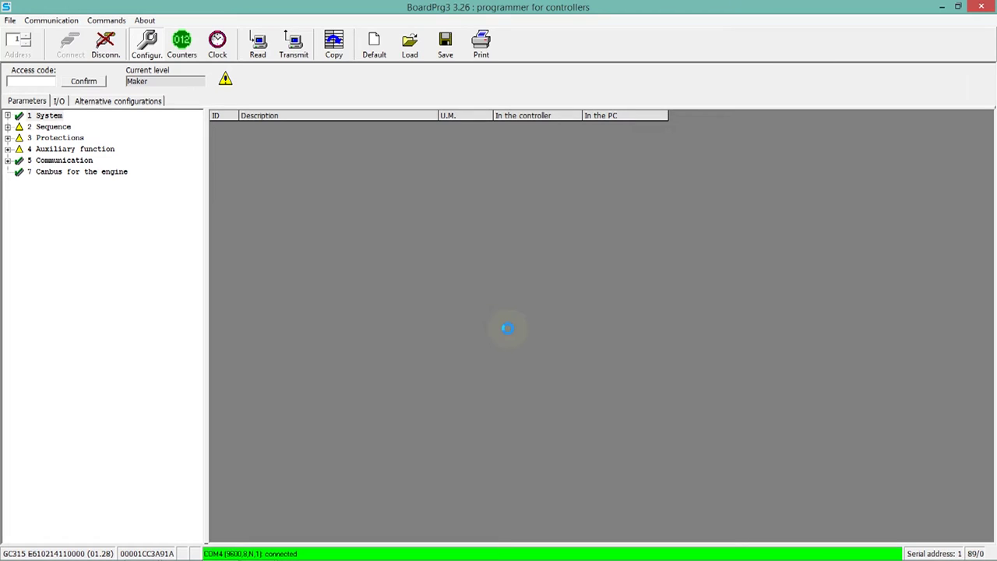
pyautogui.click(8, 116)
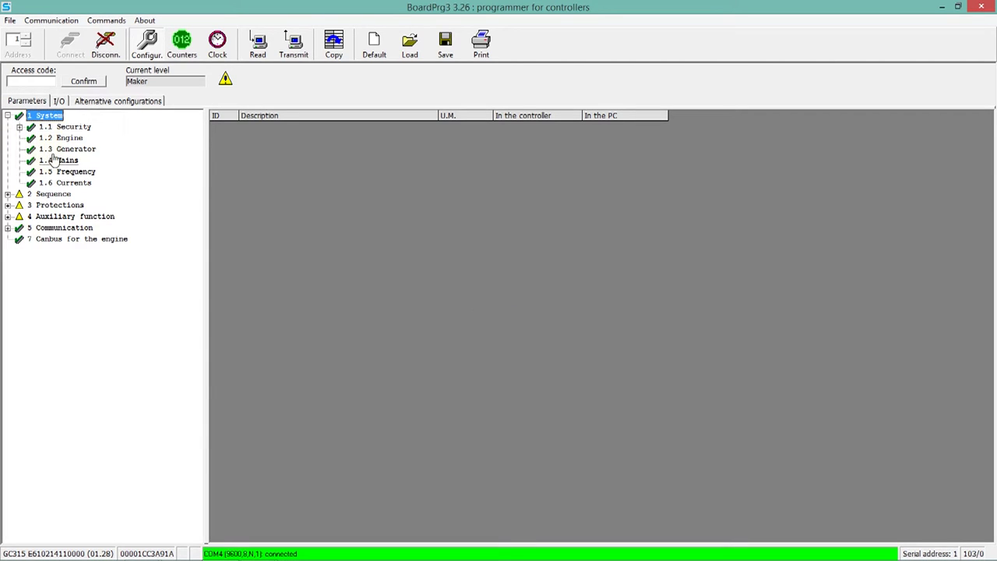
pyautogui.click(8, 194)
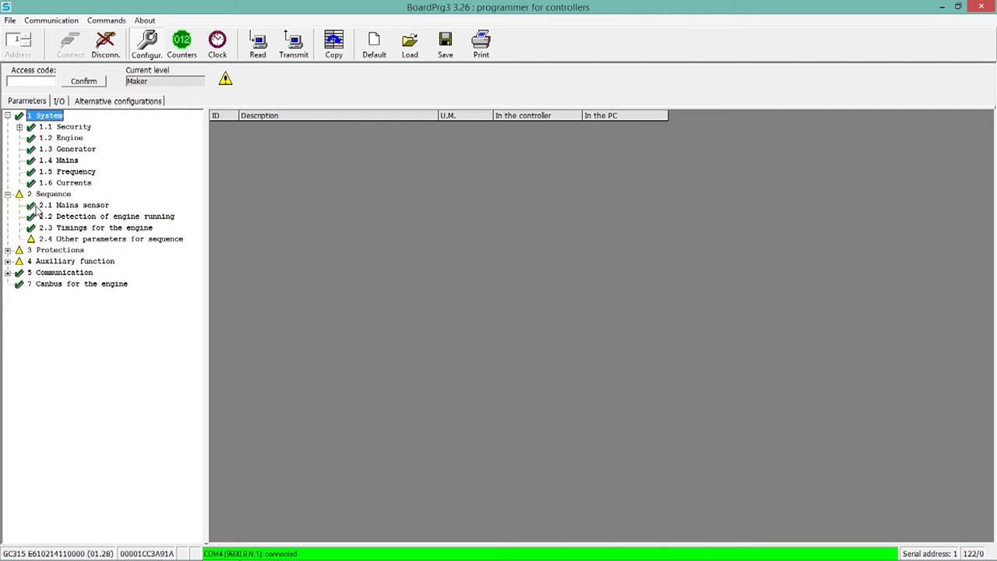
pyautogui.click(70, 239)
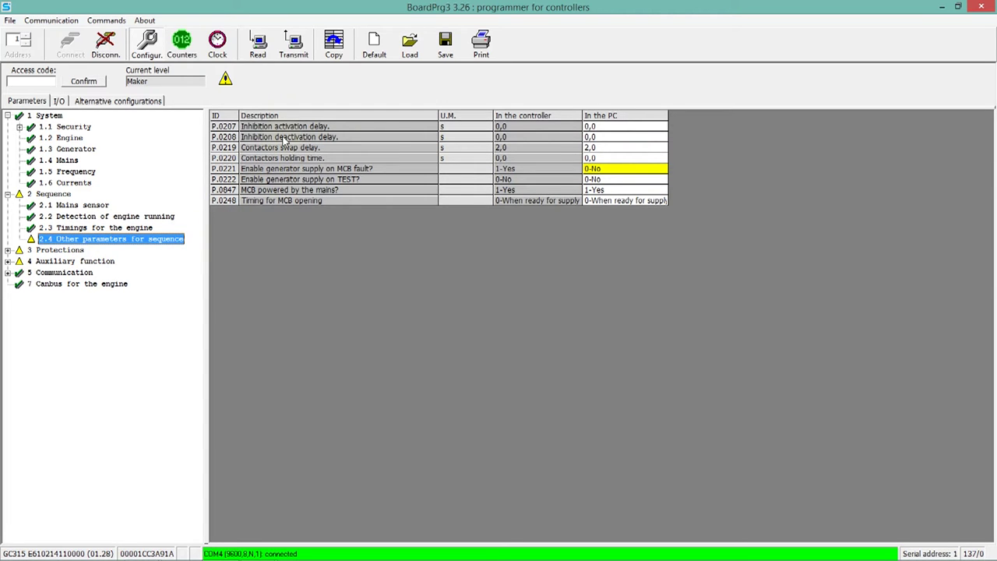
# Copy the parameter values from the controller to the PC.
pyautogui.click(337, 49)
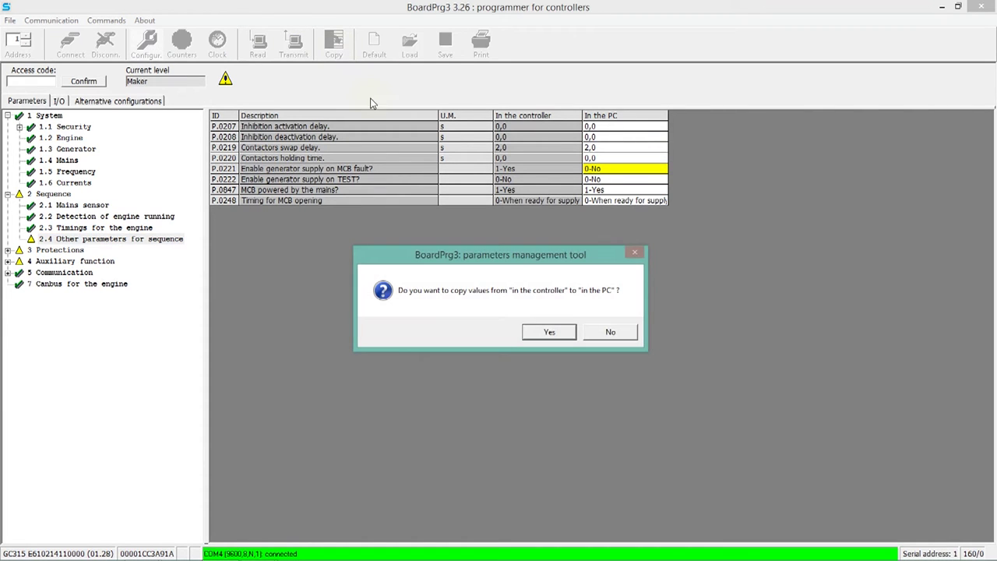
pyautogui.click(545, 332)
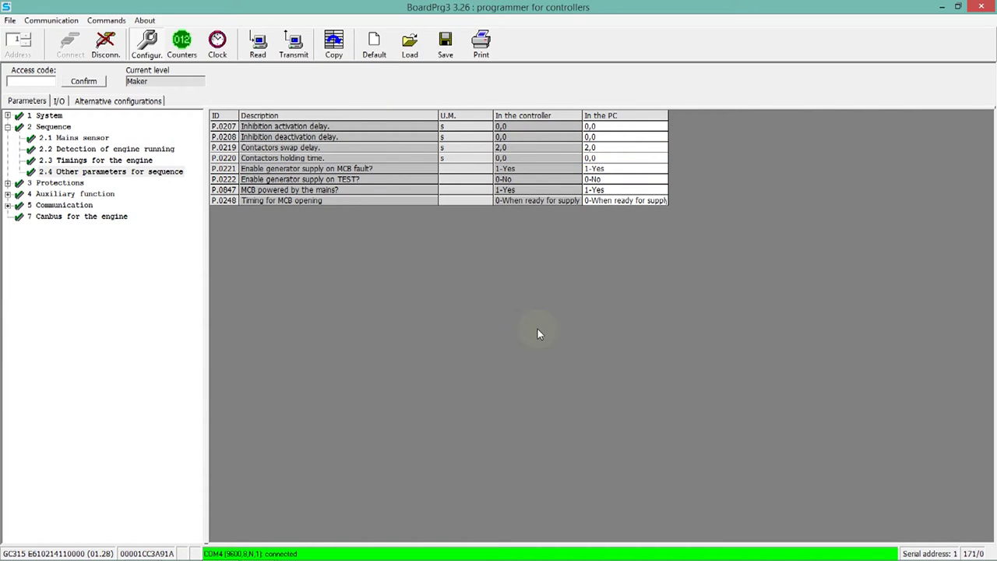
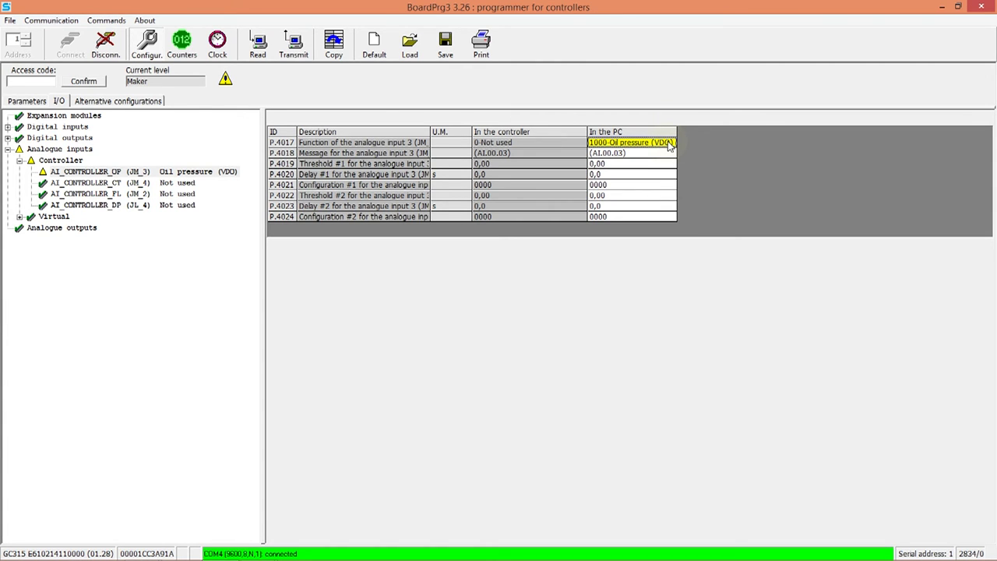
# Set the PC-side function of analogue input 3 (P.4017) to 1001-Oil pressure (generic).
pyautogui.click(667, 145)
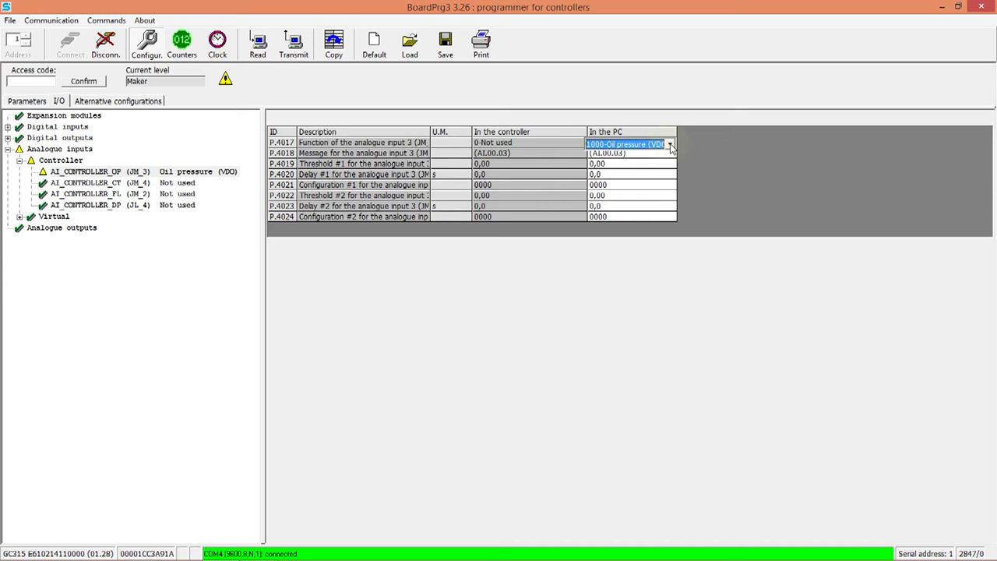
pyautogui.click(670, 144)
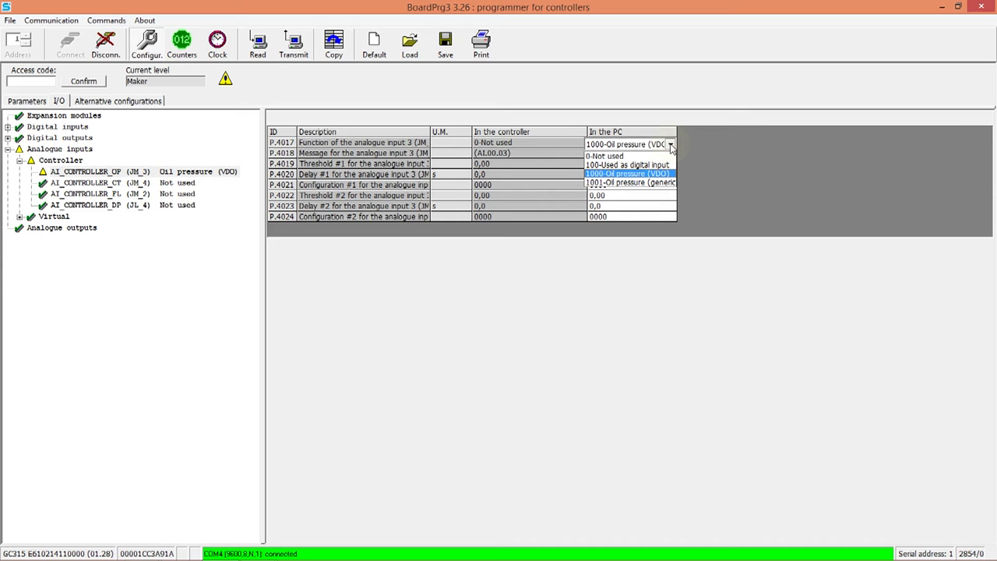
pyautogui.click(667, 184)
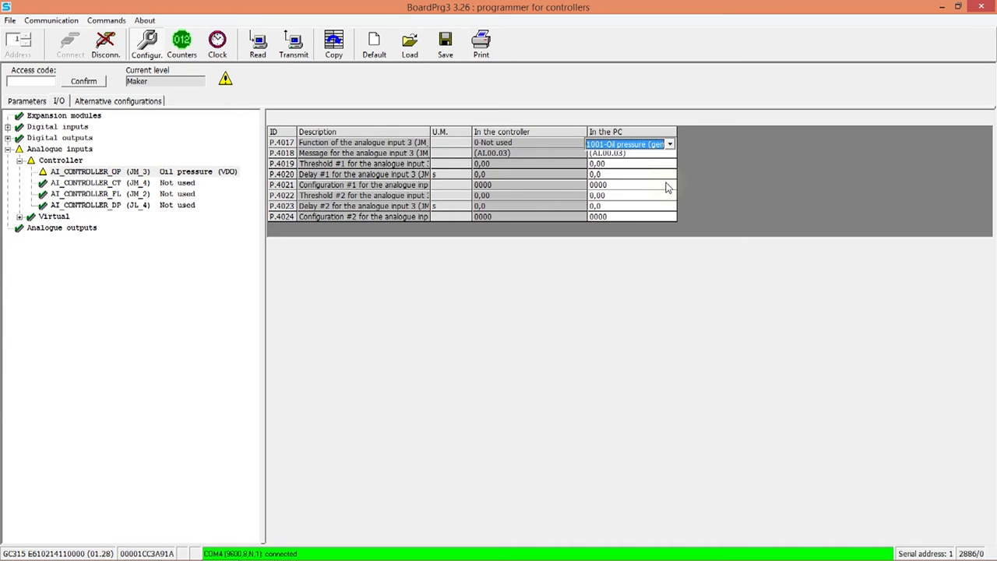
pyautogui.click(648, 256)
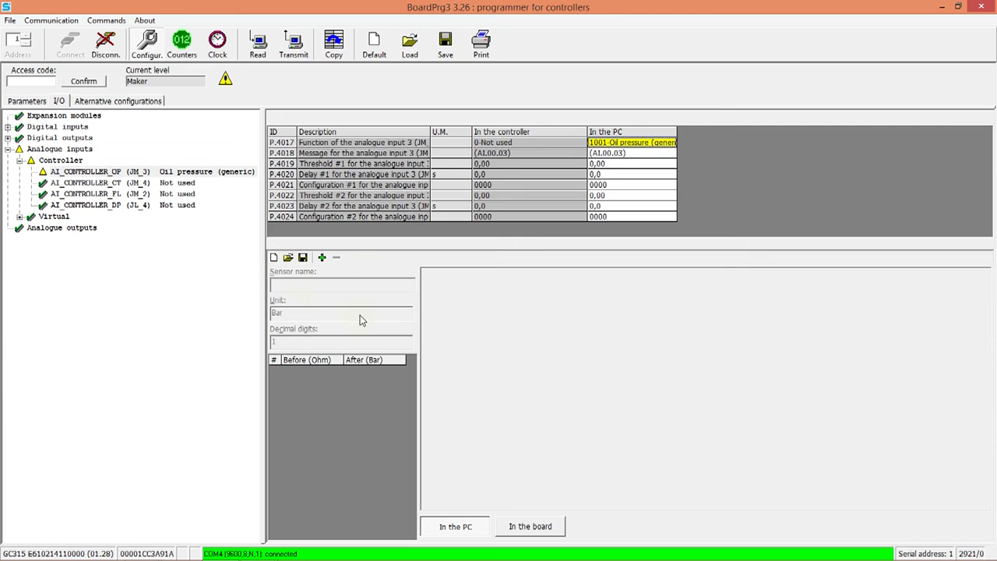
# Load the sensor curve file VEGLIA_0-300_Ohm__6-0_Bar.sns for the oil pressure input.
pyautogui.click(287, 258)
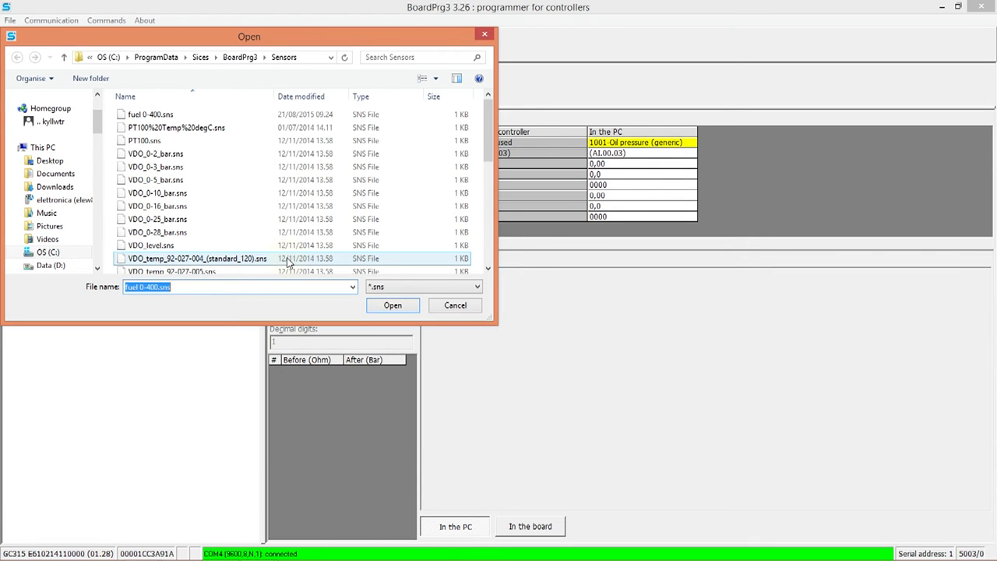
pyautogui.moveTo(488, 117); pyautogui.dragTo(486, 274)
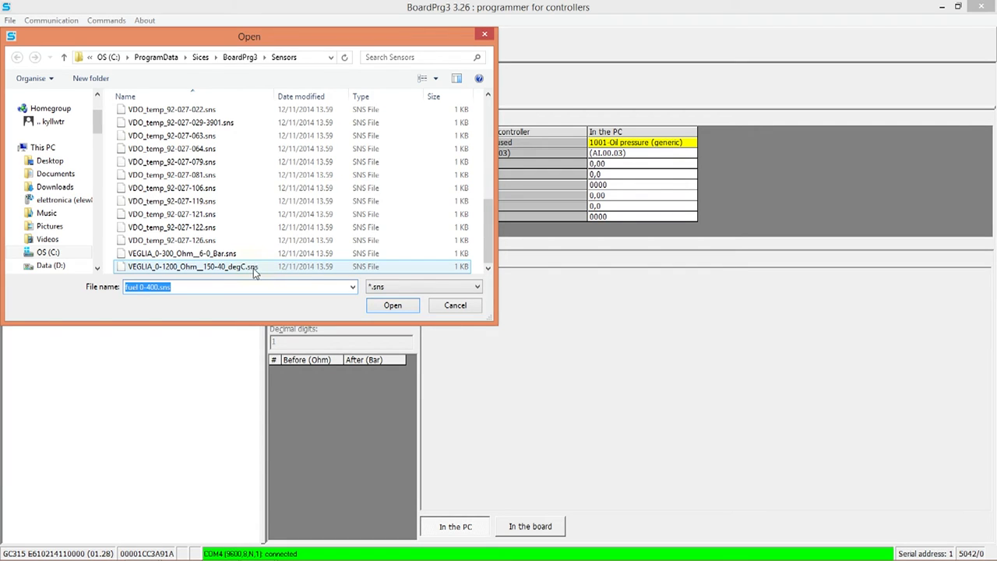
pyautogui.click(199, 254)
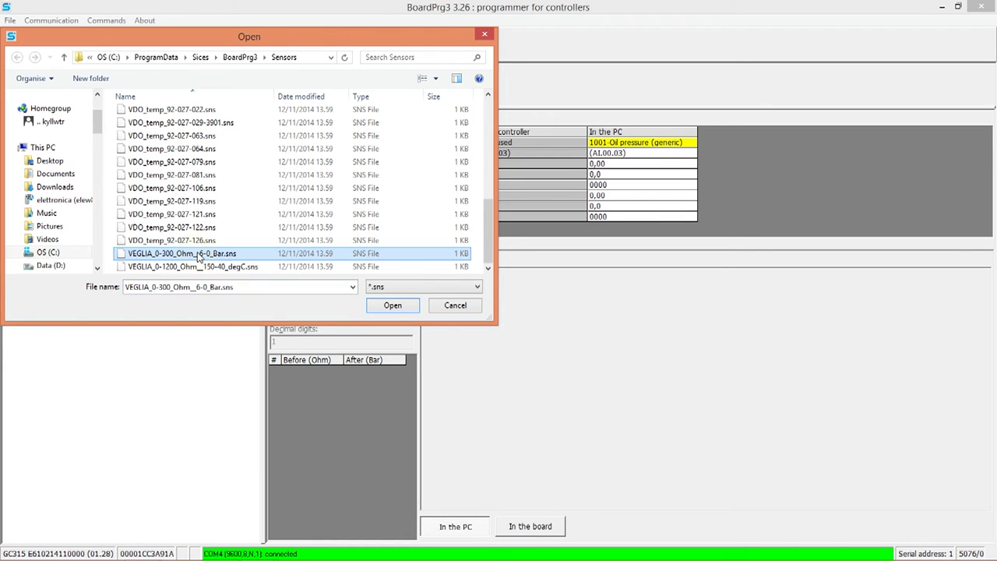
pyautogui.click(393, 305)
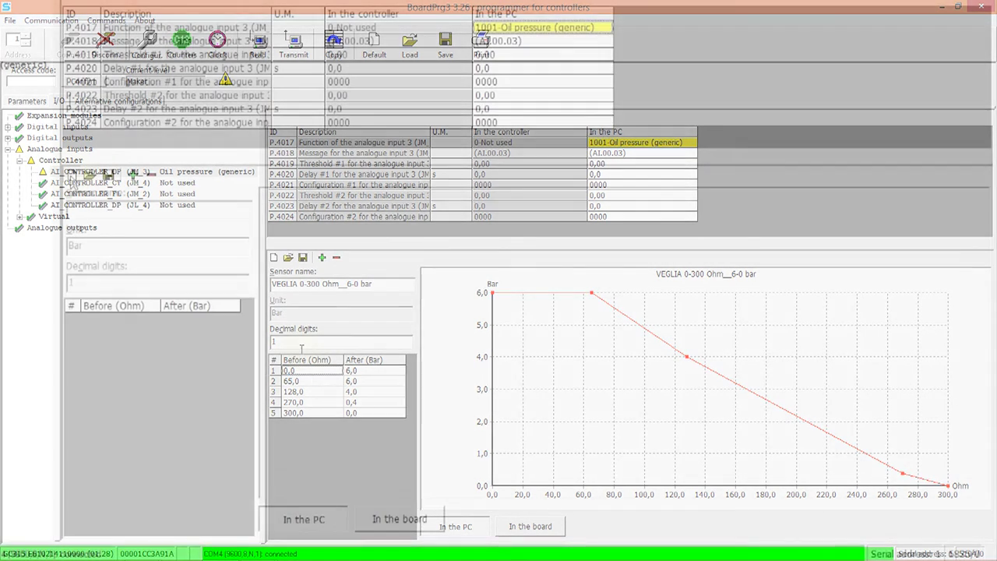
# Create a new, empty sensor curve and name it "My sensor".
pyautogui.click(274, 257)
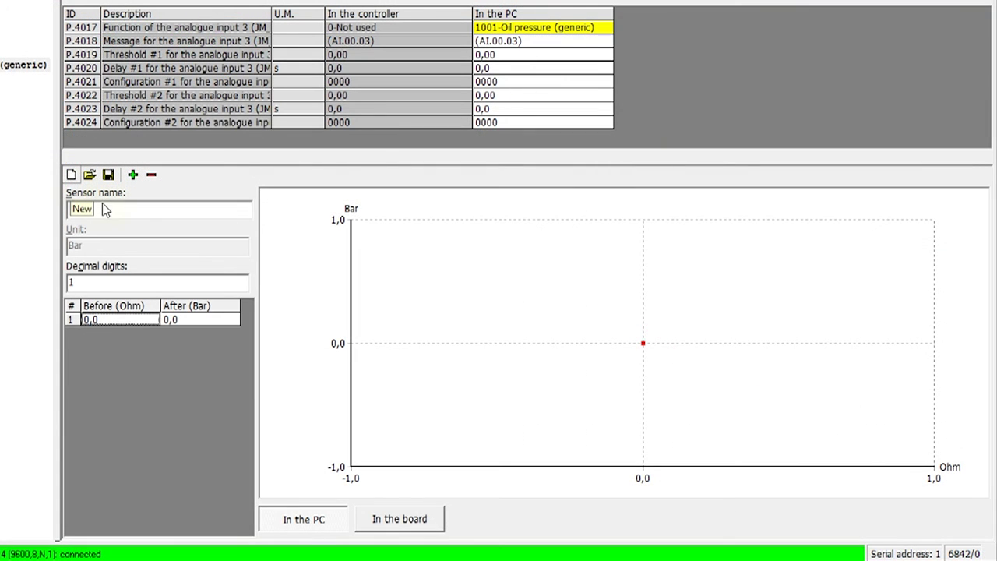
pyautogui.press('BackSpace')
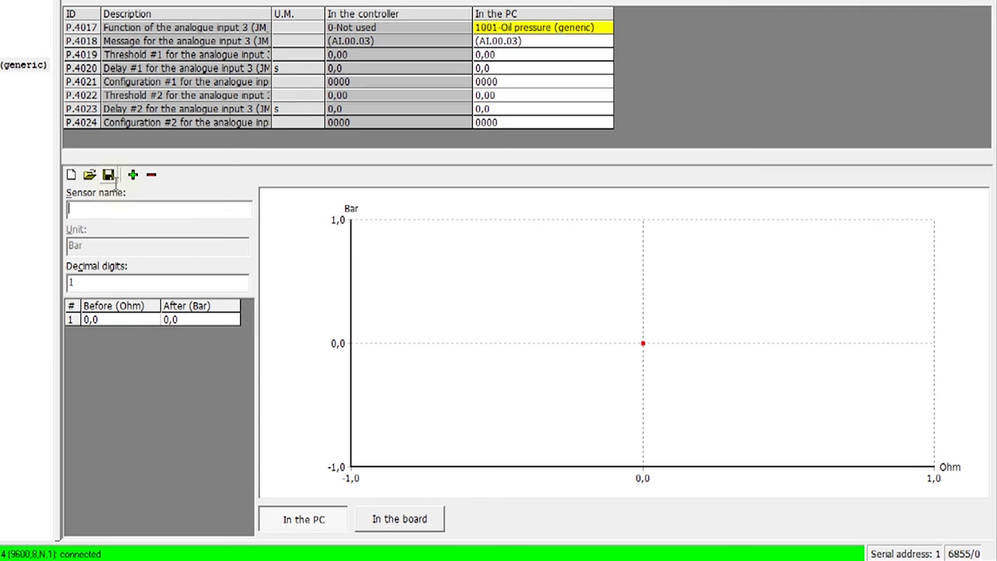
pyautogui.write('My sensor')
# Add a second point to the sensor curve at 20 Ohm and 1 bar.
pyautogui.click(188, 320)
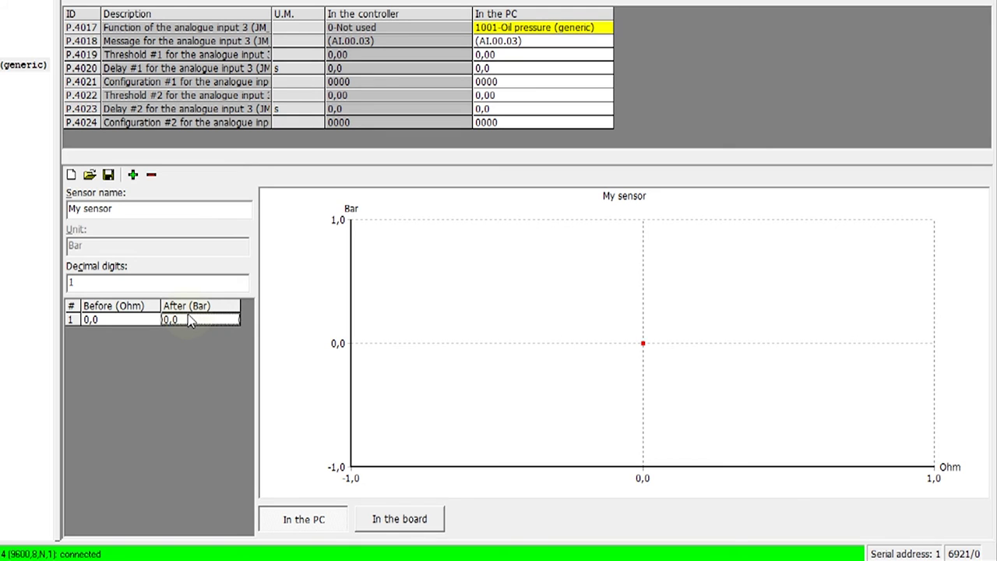
pyautogui.click(133, 175)
pyautogui.click(100, 332)
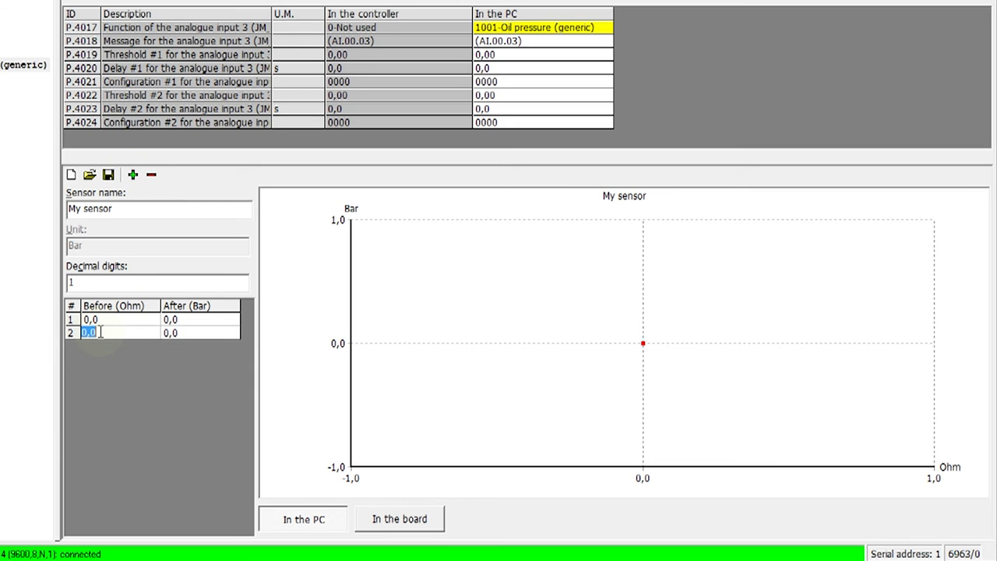
pyautogui.write('20')
pyautogui.click(204, 334)
pyautogui.write('1')
pyautogui.press('Return')
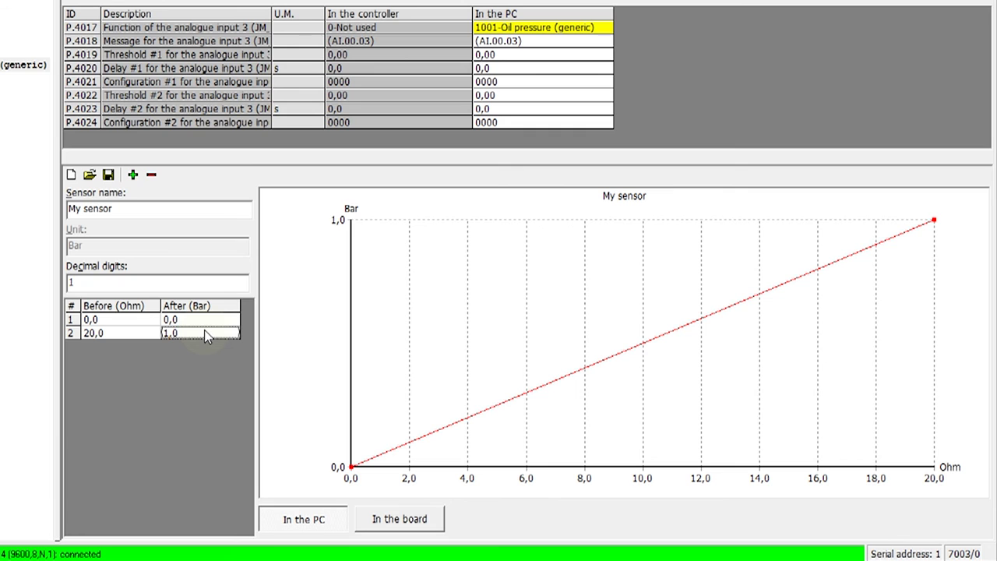
# Add a third point to the sensor curve at 40 Ohm and 3 bar.
pyautogui.click(133, 175)
pyautogui.click(118, 345)
pyautogui.write('40')
pyautogui.click(186, 346)
pyautogui.write('3')
pyautogui.press('Return')
# Add a fourth point to the sensor curve at 60 Ohm and 5,5 bar.
pyautogui.click(133, 175)
pyautogui.click(113, 360)
pyautogui.write('60')
pyautogui.click(209, 362)
pyautogui.doubleClick(207, 361)
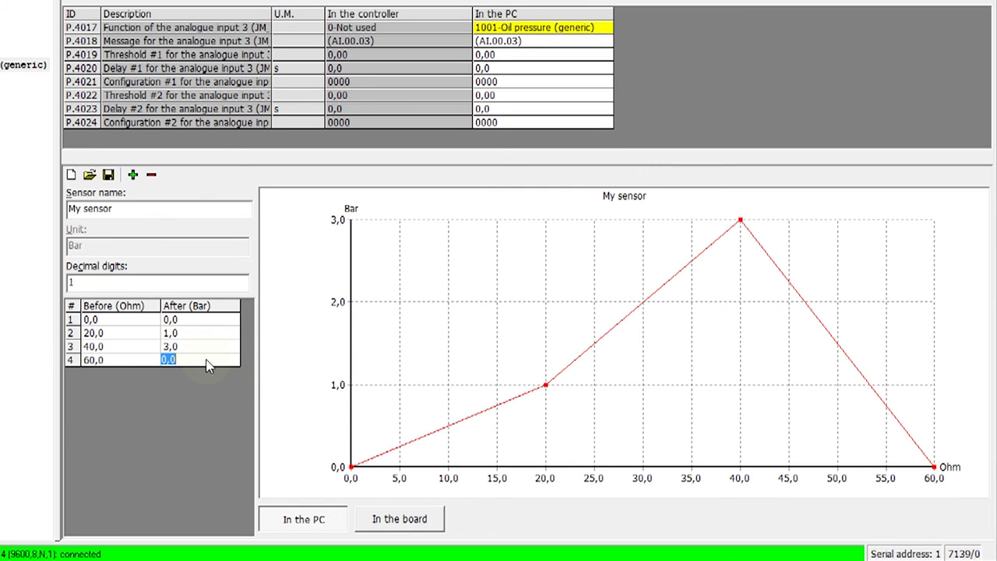
pyautogui.write('5,5')
pyautogui.press('Return')
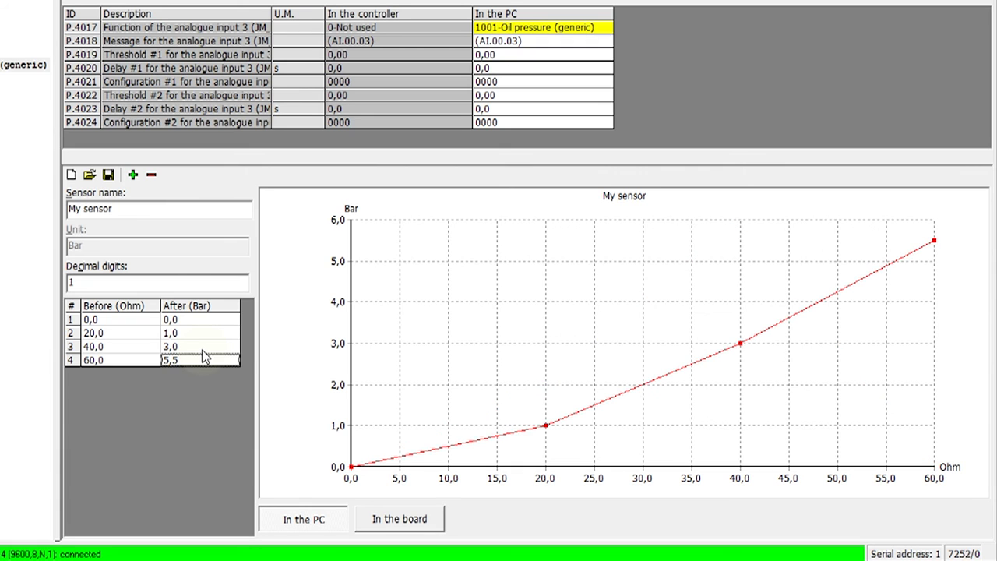
# Add a fifth point to the sensor curve at 80 Ohm and 8,8 bar.
pyautogui.click(133, 176)
pyautogui.click(125, 378)
pyautogui.write('80')
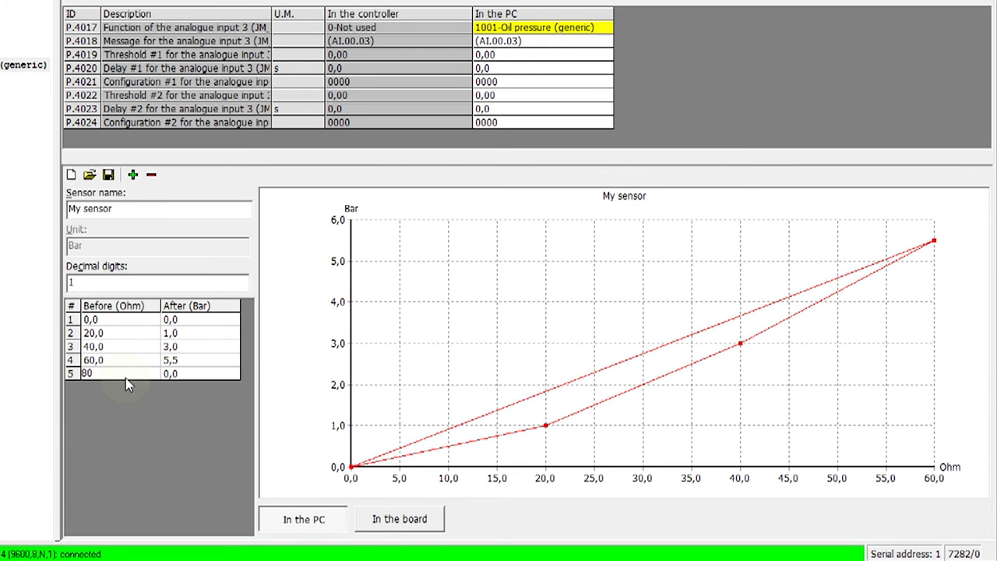
pyautogui.click(189, 374)
pyautogui.write('8,2')
pyautogui.press('Return')
pyautogui.click(189, 373)
pyautogui.click(180, 373)
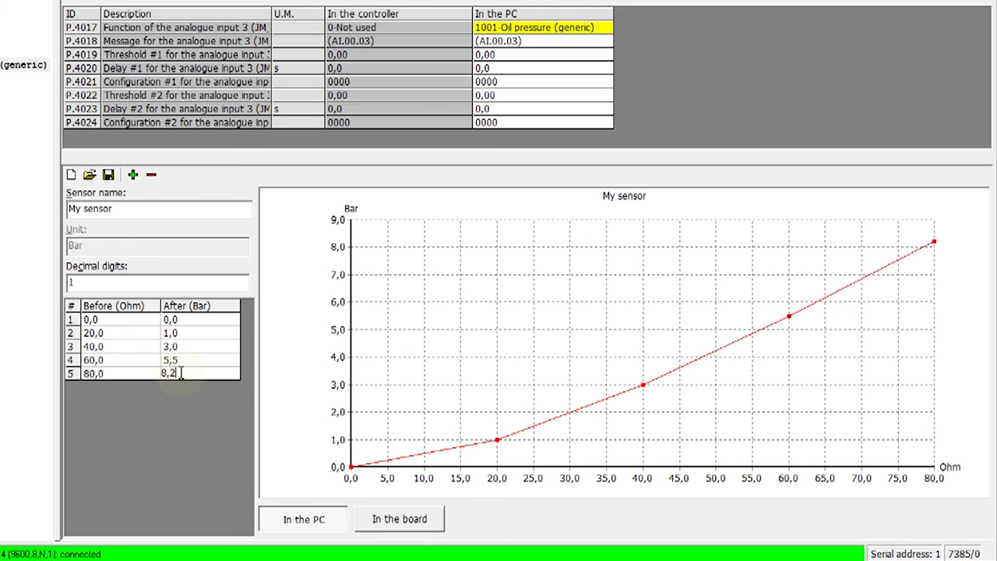
pyautogui.write('8')
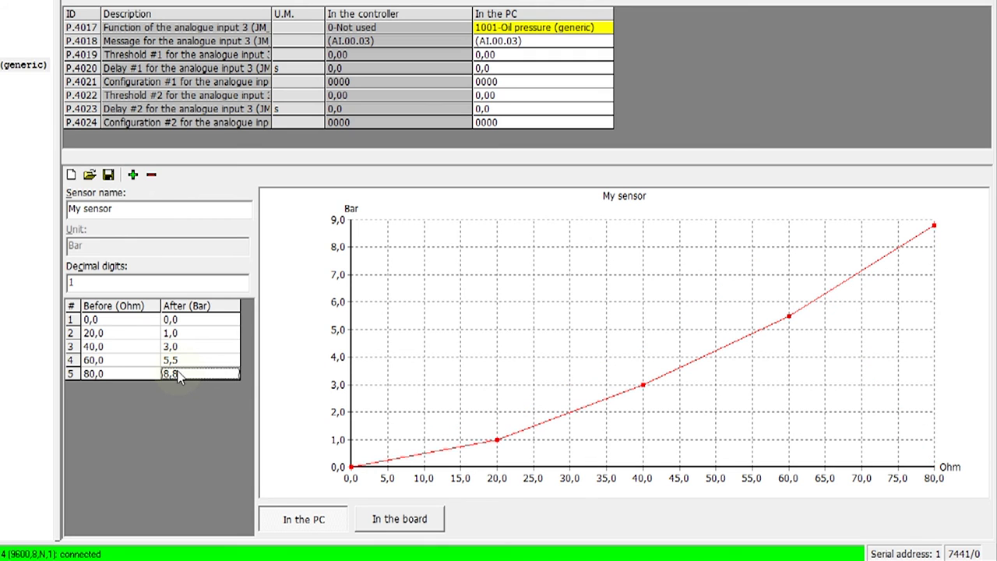
# Add a sixth point to the sensor curve at 90 Ohm and 11 bar.
pyautogui.click(133, 176)
pyautogui.click(101, 385)
pyautogui.press('BackSpace')
pyautogui.press('BackSpace')
pyautogui.press('BackSpace')
pyautogui.write('90')
pyautogui.click(196, 389)
pyautogui.write('11')
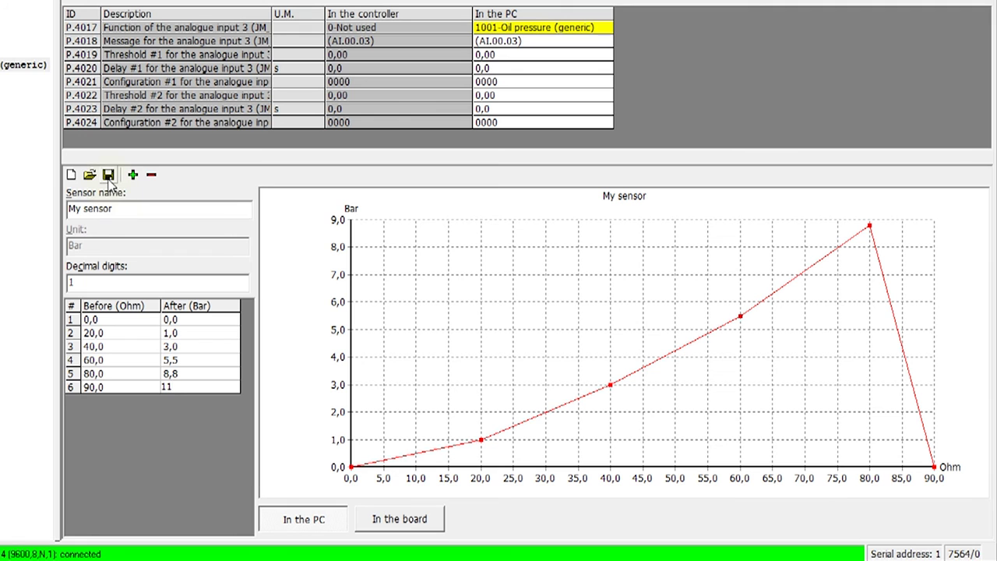
pyautogui.click(190, 374)
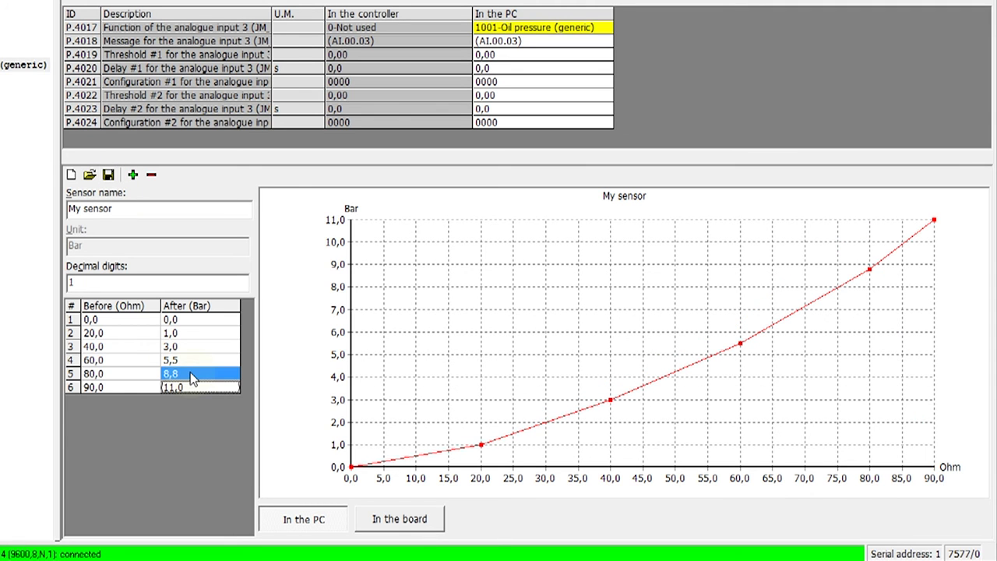